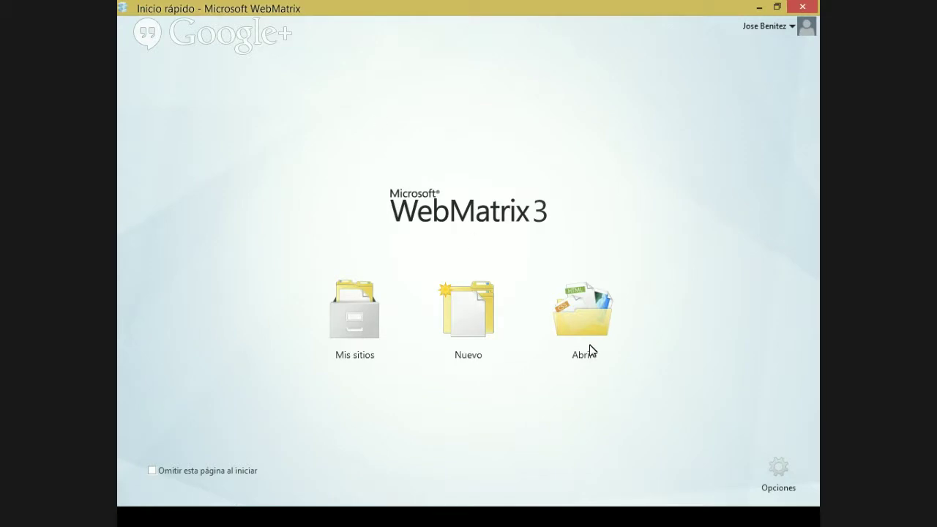
# - Look through the list of existing sites and the template gallery's ASP.NET, PHP, Node.js, HTML and Todo categories, closing the gallery without choosing a template
pyautogui.click(343, 339)
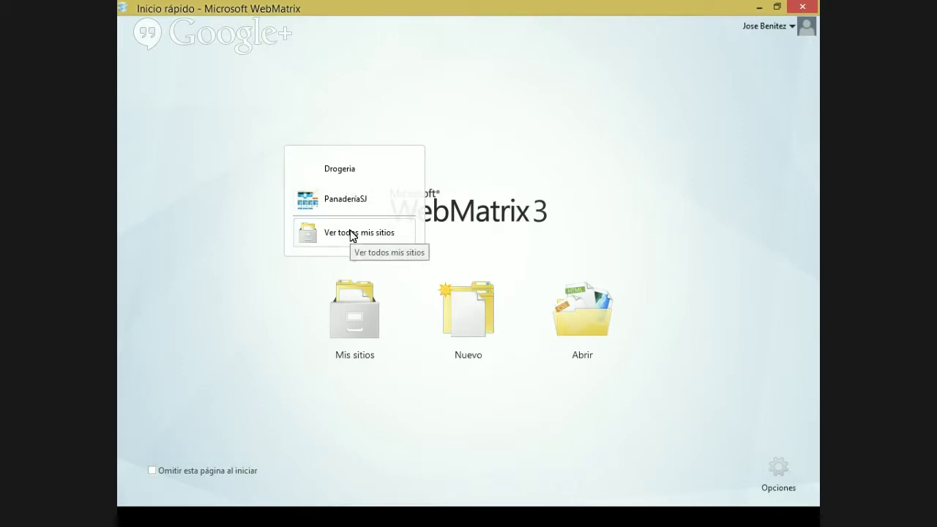
pyautogui.click(469, 325)
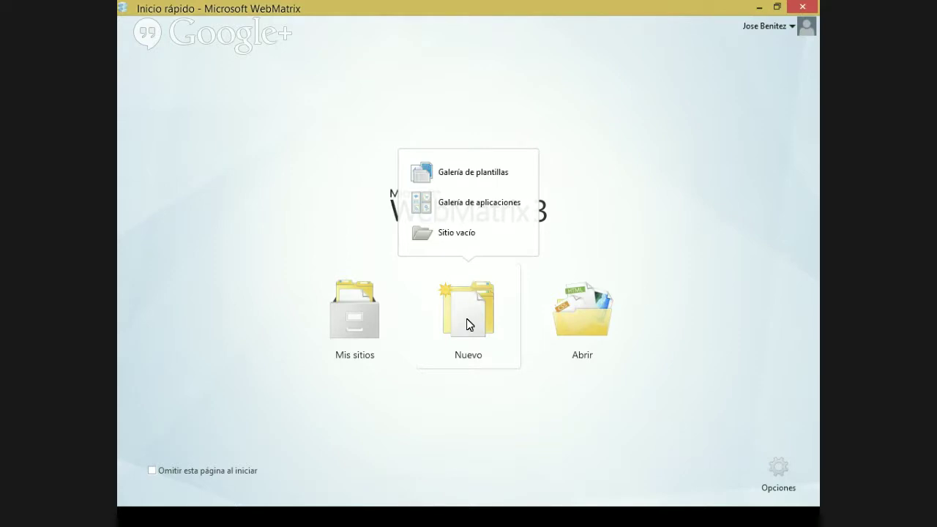
pyautogui.click(452, 175)
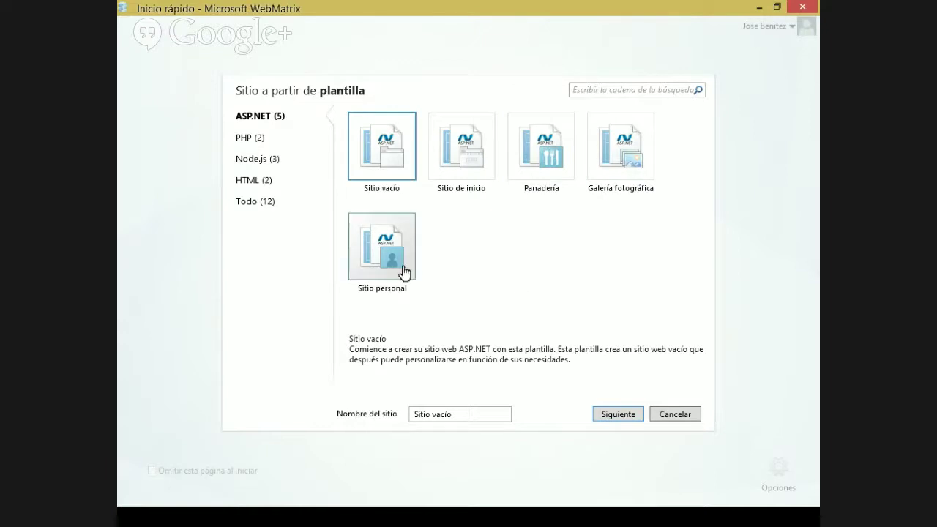
pyautogui.click(246, 139)
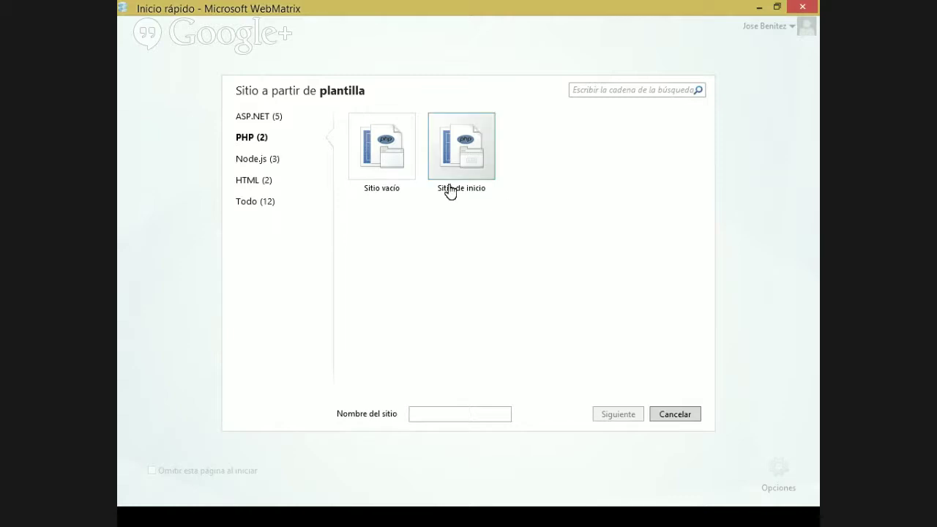
pyautogui.click(257, 165)
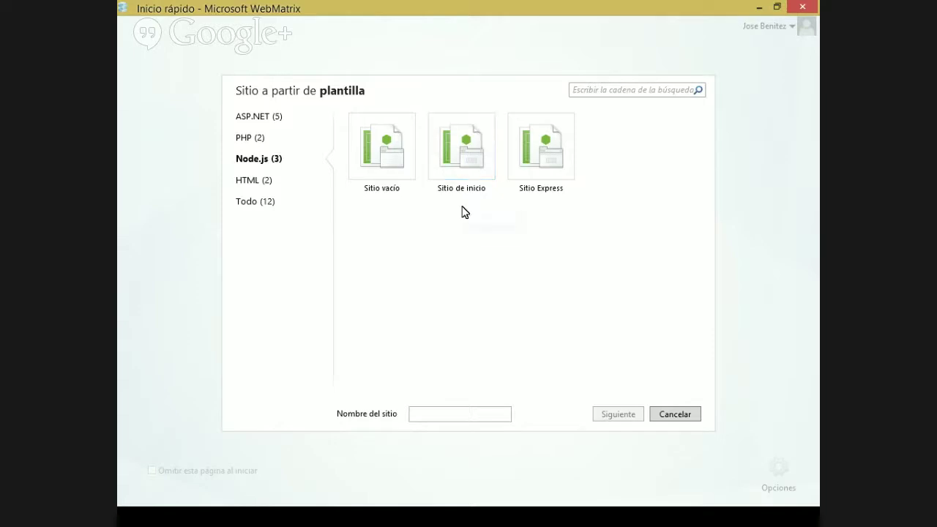
pyautogui.click(251, 182)
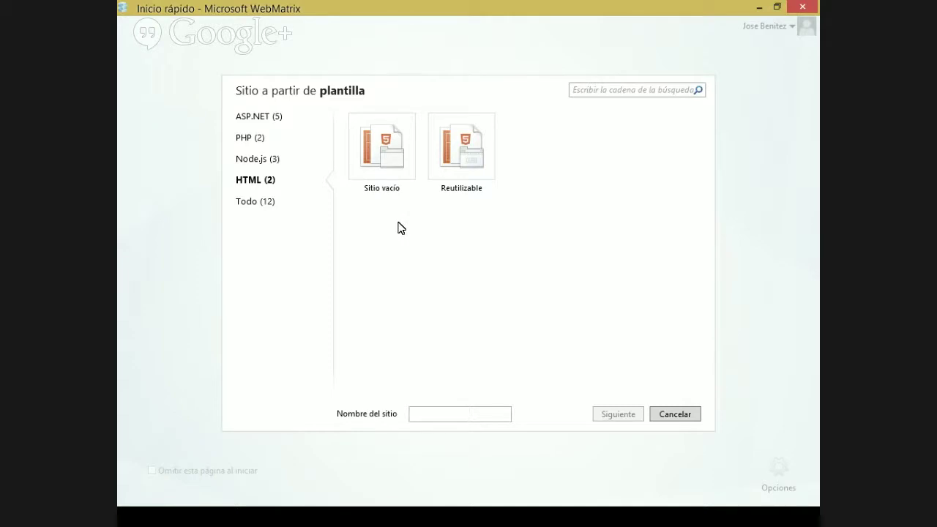
pyautogui.click(252, 204)
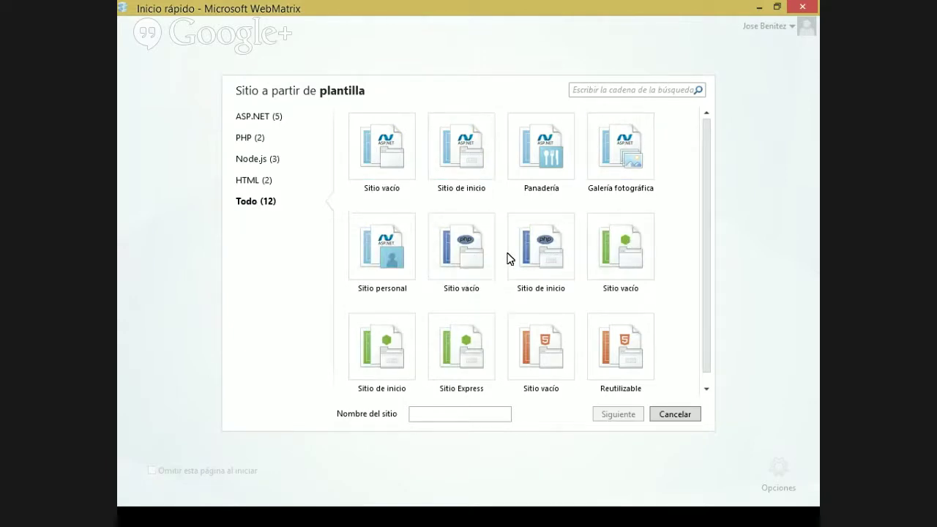
pyautogui.click(259, 117)
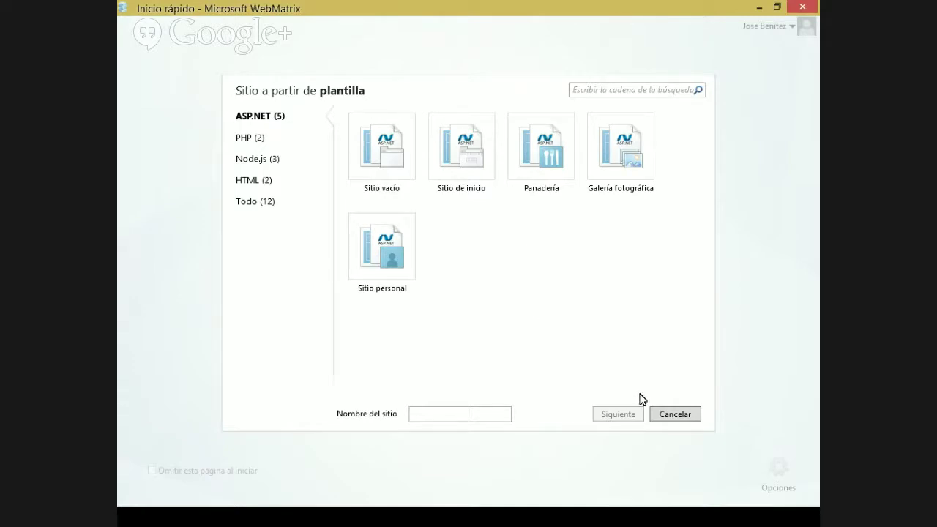
pyautogui.click(670, 423)
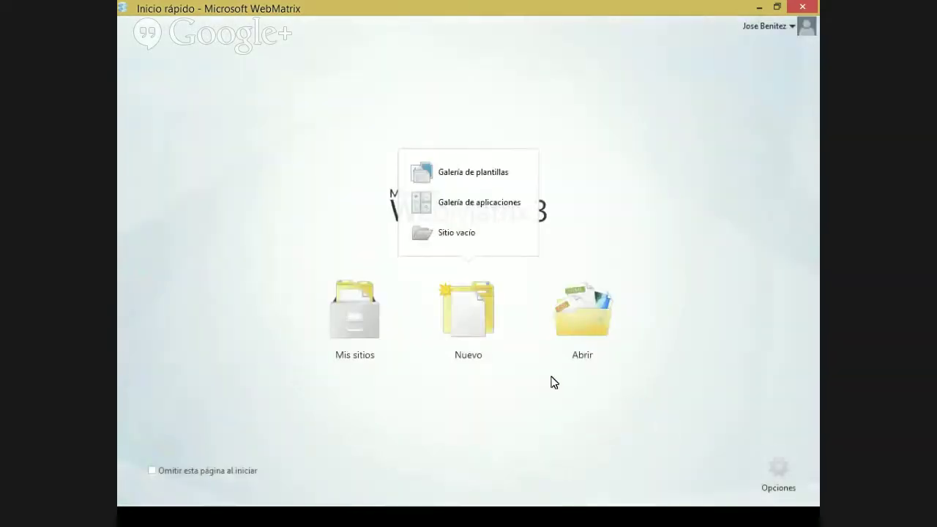
# - Browse the Web Gallery applications, including WordPress under Blogs and the full Todo list, and close the gallery without creating a site
pyautogui.click(470, 209)
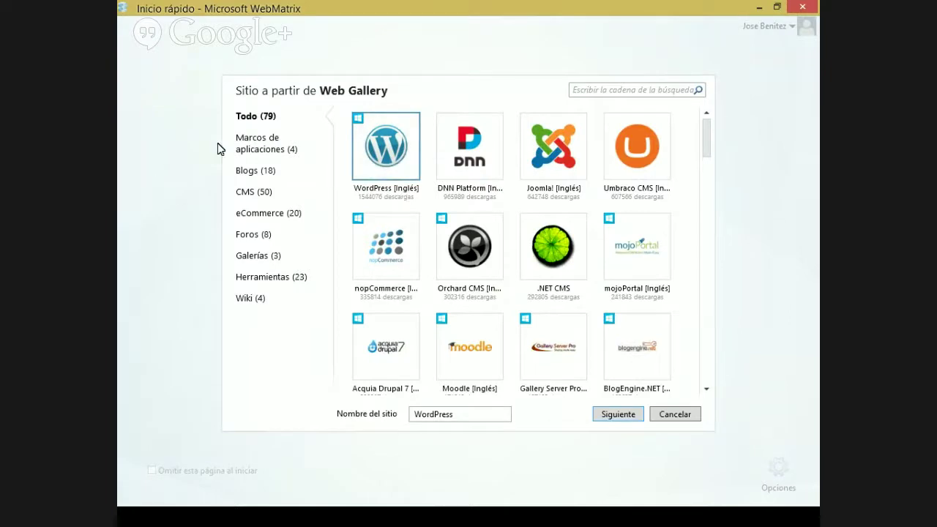
pyautogui.click(253, 174)
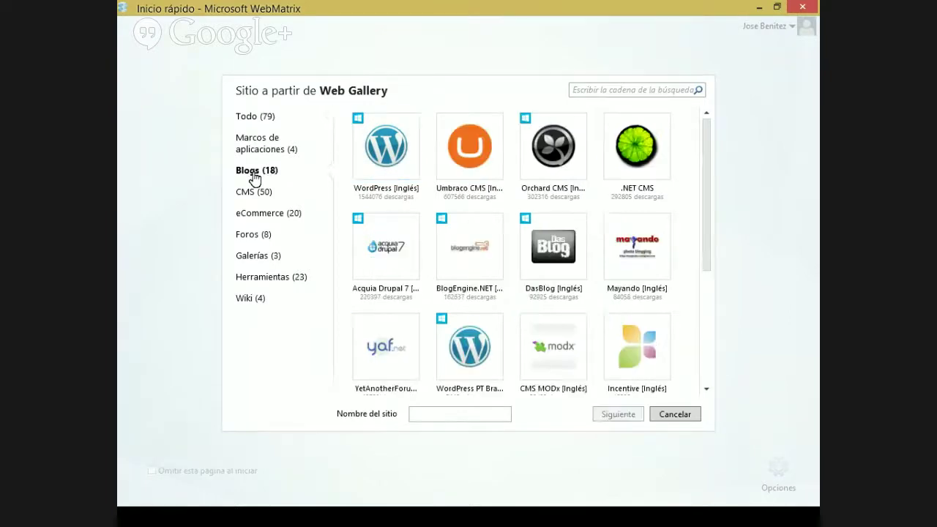
pyautogui.click(382, 159)
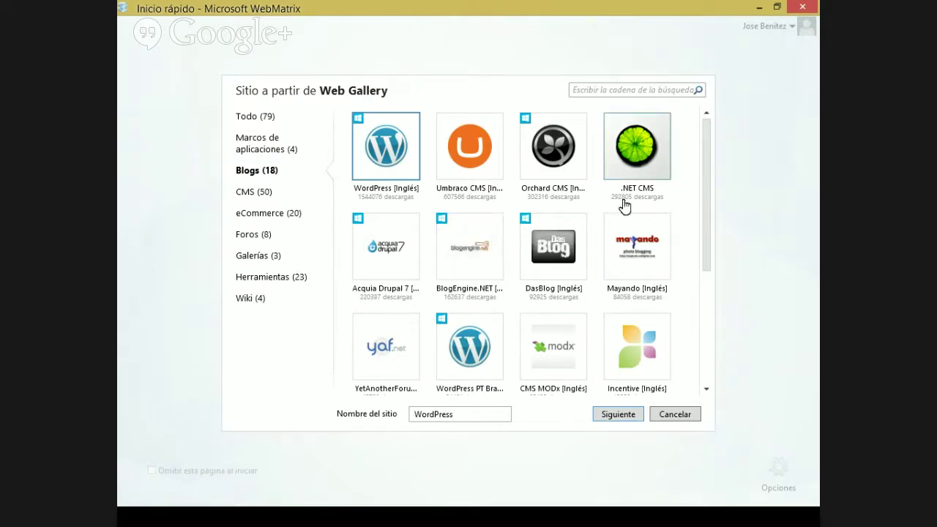
pyautogui.click(242, 119)
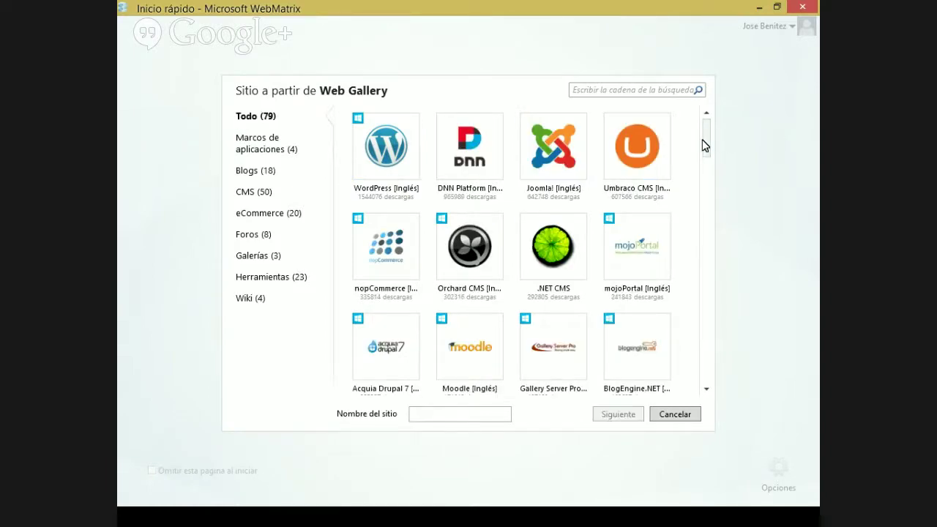
pyautogui.moveTo(705, 142); pyautogui.dragTo(715, 374)
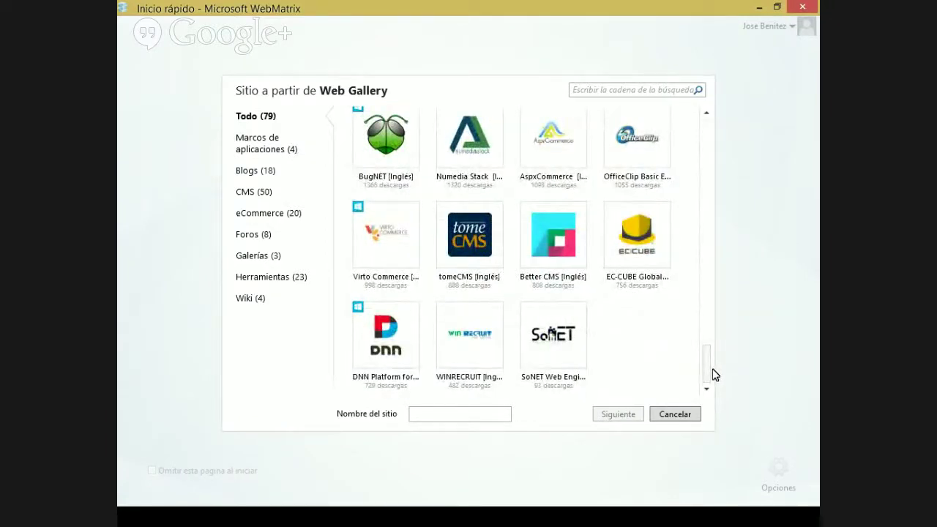
pyautogui.click(676, 418)
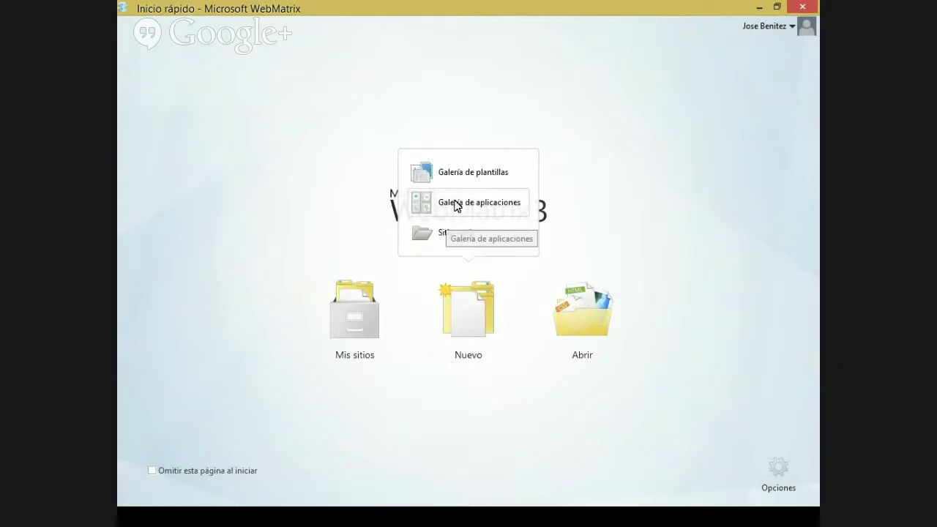
# - Set up a site named PanaderíaAzure from the ASP.NET Panadería template, with Este de EE. UU. as its Windows Azure location
pyautogui.click(457, 174)
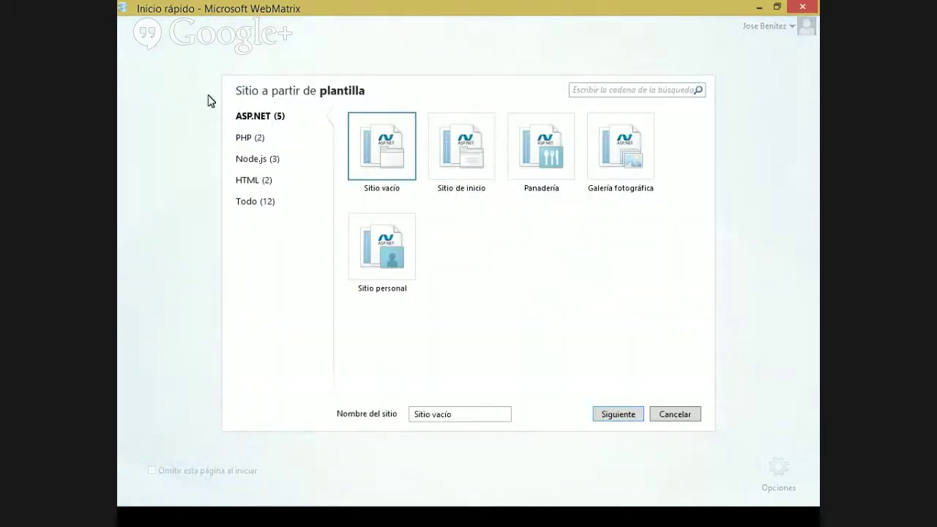
pyautogui.click(567, 171)
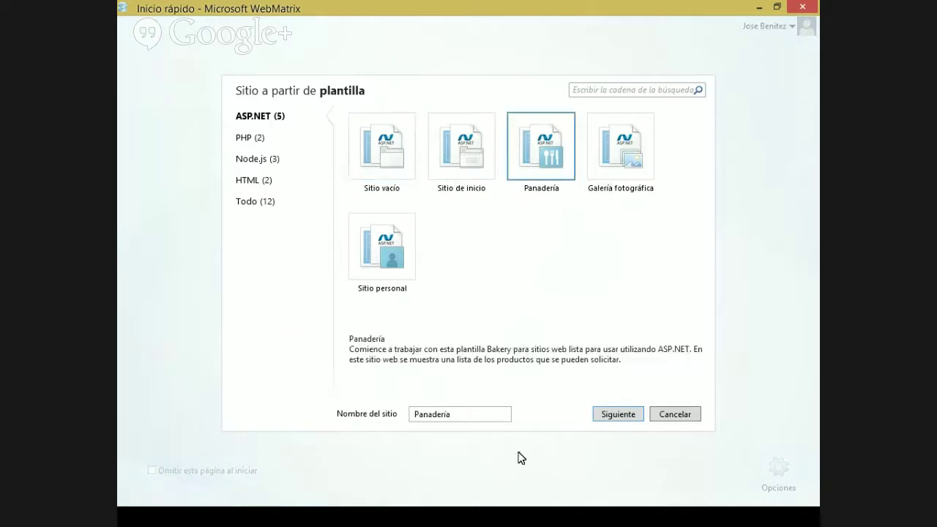
pyautogui.click(475, 412)
pyautogui.write('Azure')
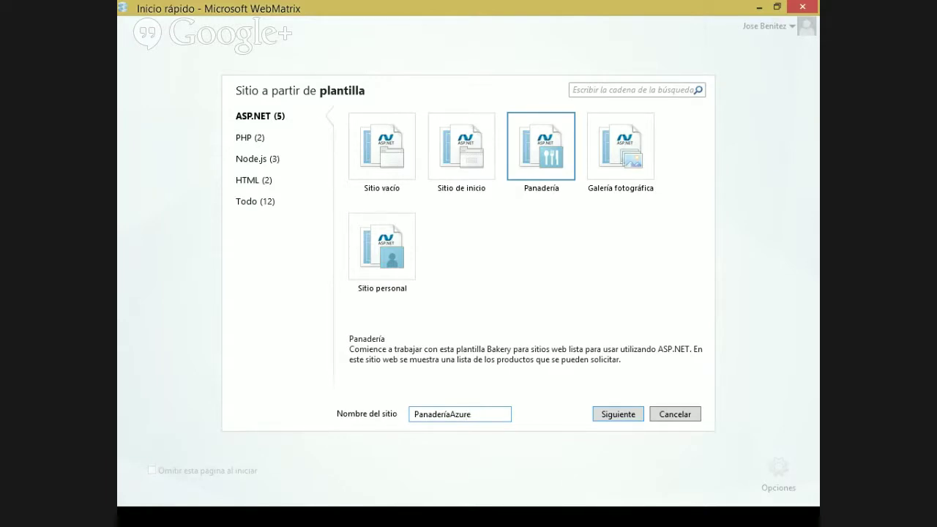
pyautogui.click(608, 416)
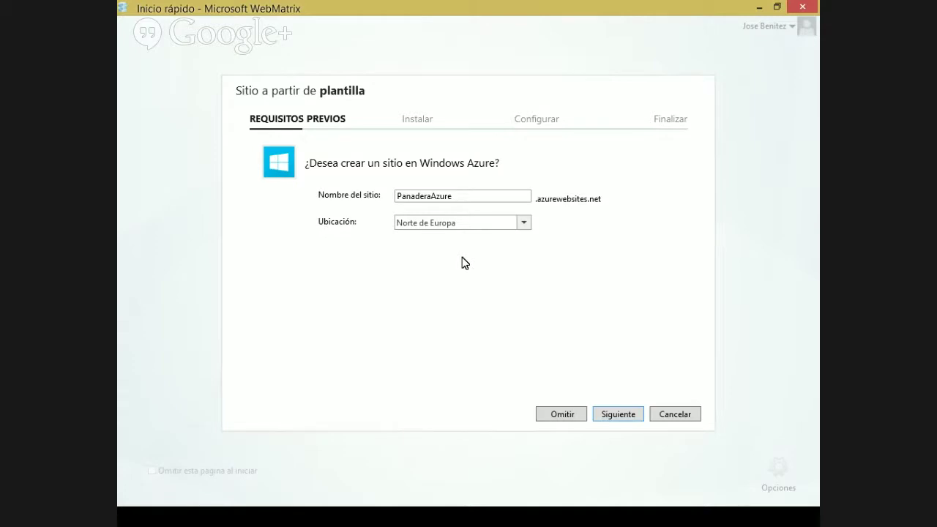
pyautogui.click(523, 224)
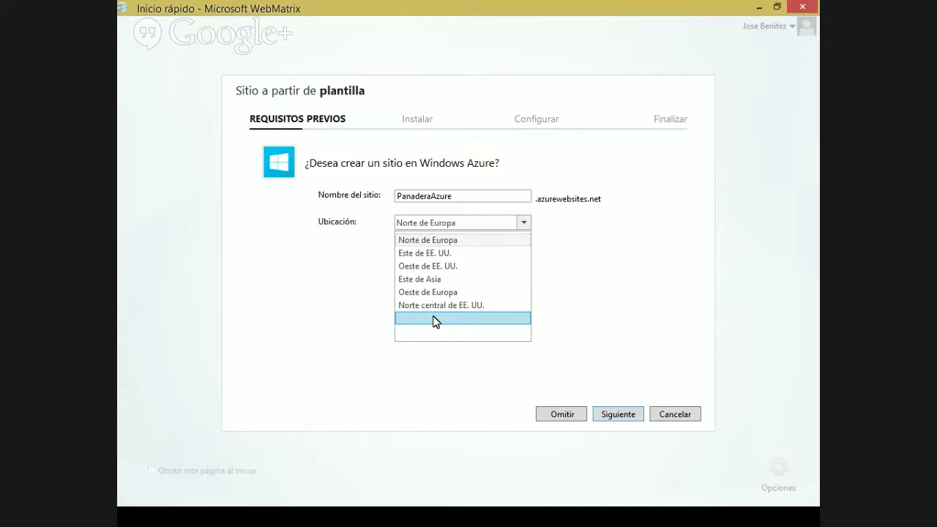
pyautogui.click(447, 254)
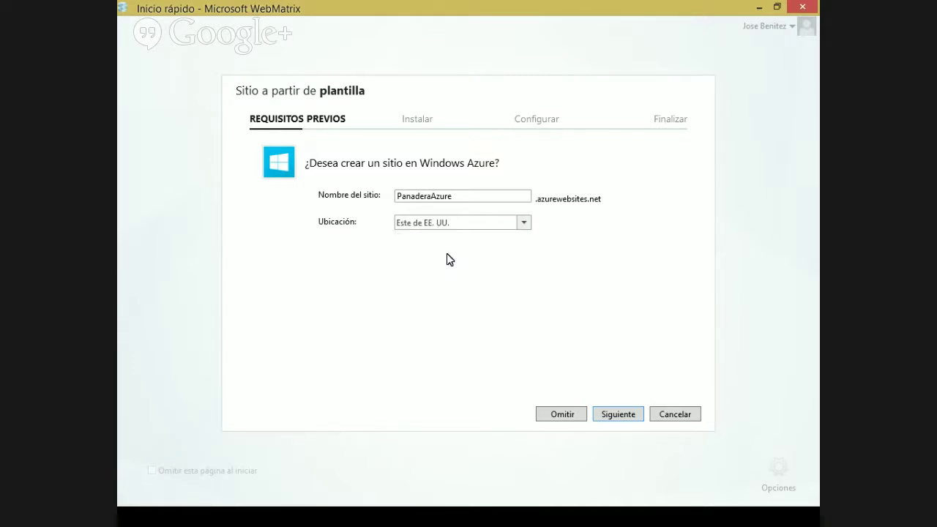
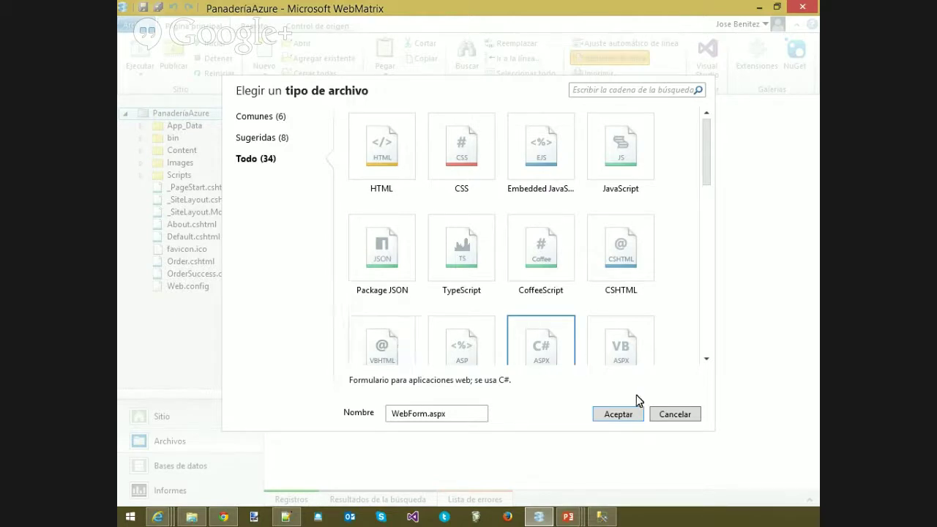
# - Cancel the creation of a new file and dismiss the site's publishing notification
pyautogui.click(663, 414)
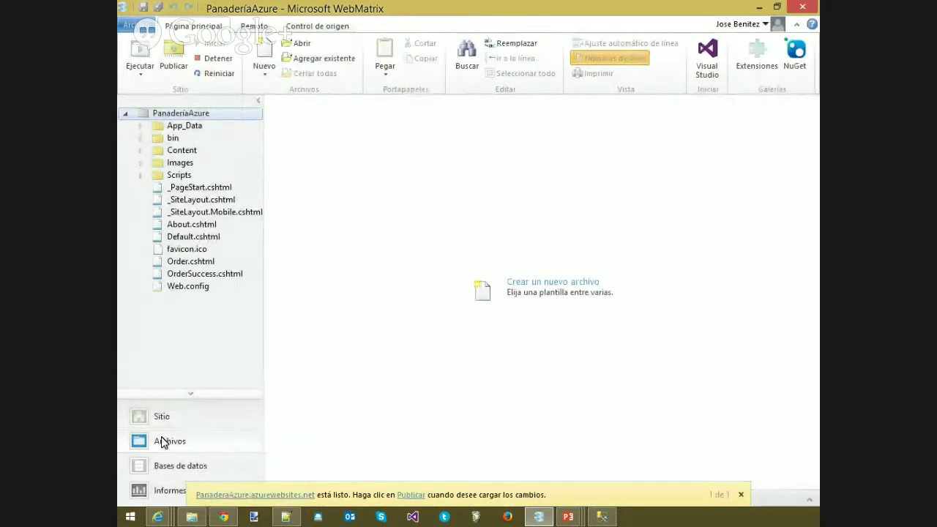
pyautogui.click(741, 496)
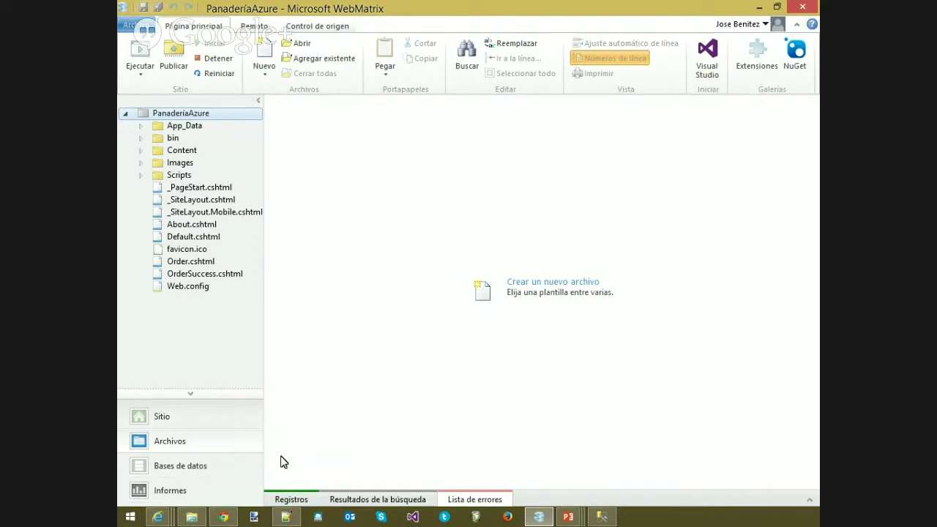
# - Examine the site's Sitio, Archivos, Bases de datos and Informes workspaces in turn
pyautogui.click(181, 419)
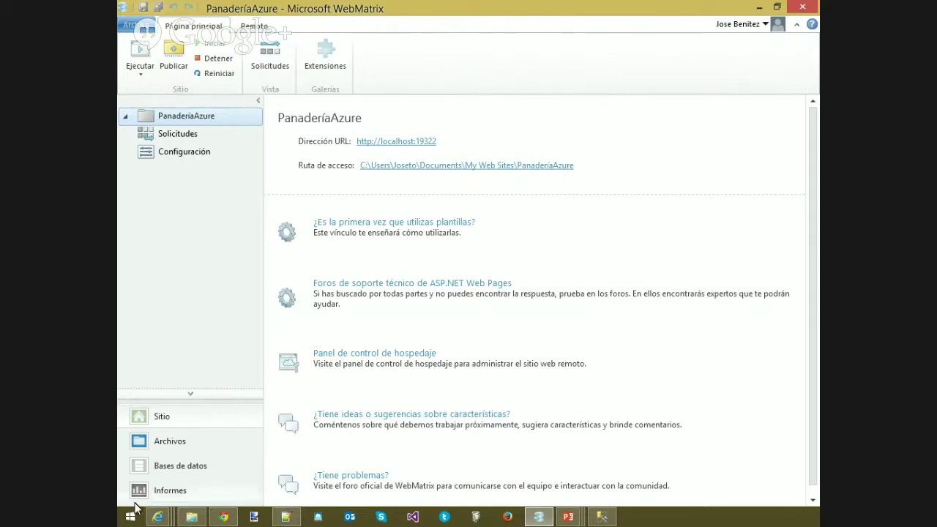
pyautogui.click(167, 441)
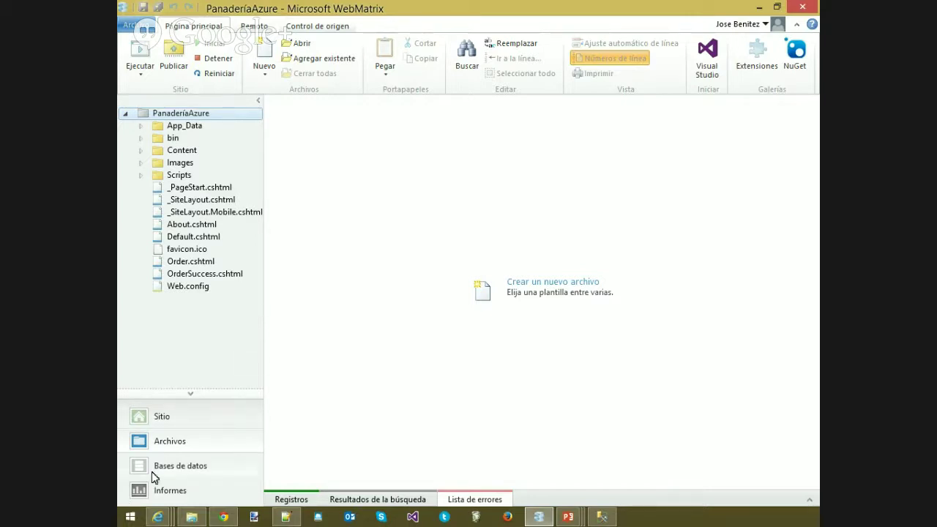
pyautogui.click(168, 463)
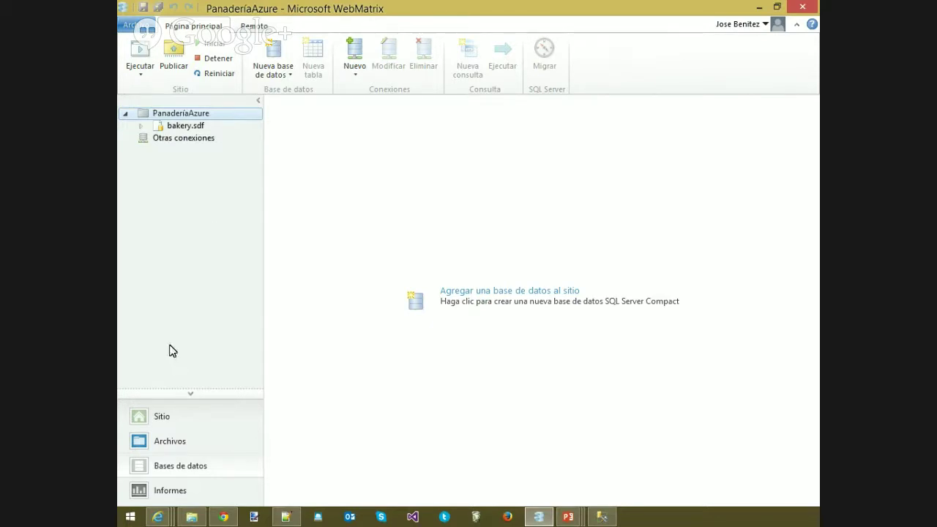
pyautogui.click(196, 487)
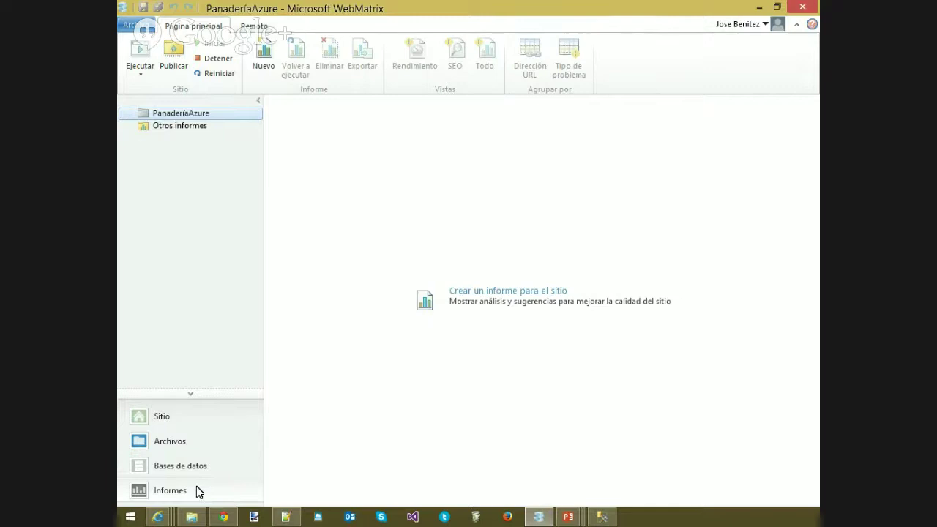
# - Inspect Otros informes and the settings for a new site report, and cancel without creating one
pyautogui.click(150, 127)
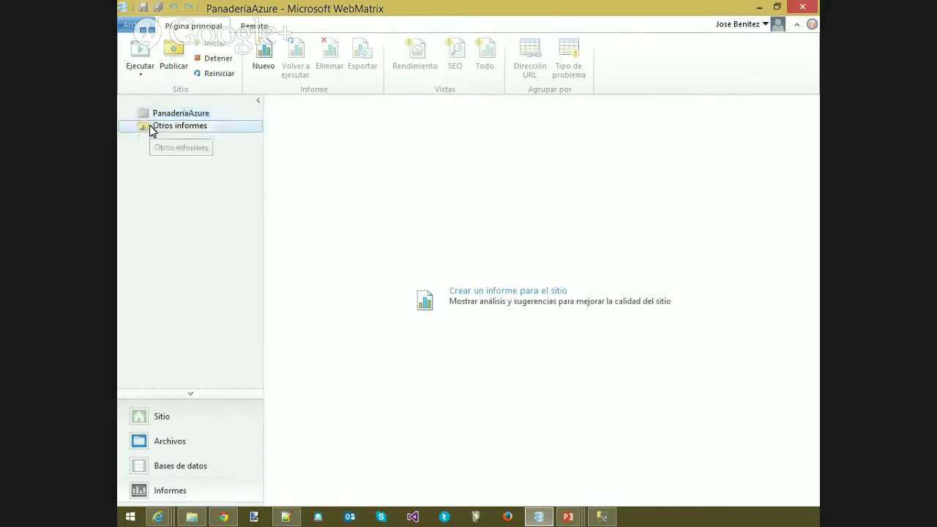
pyautogui.click(509, 293)
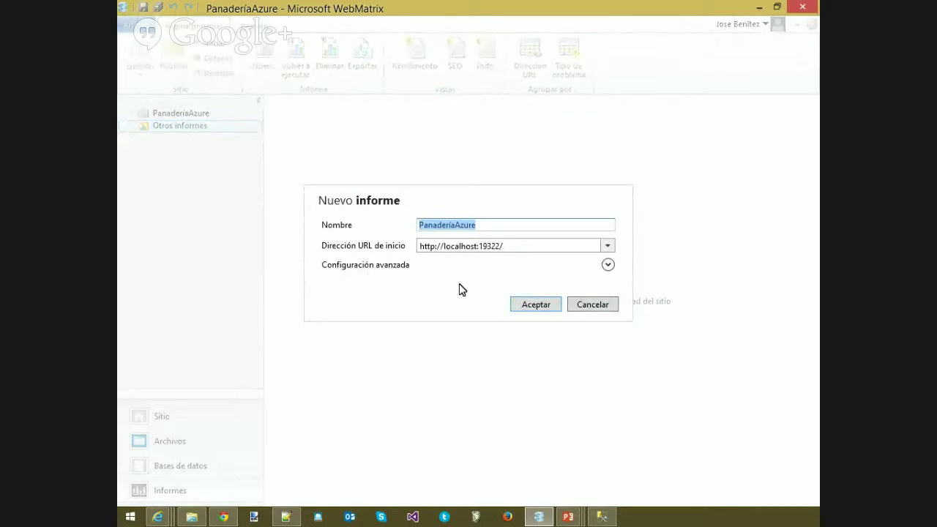
pyautogui.click(580, 307)
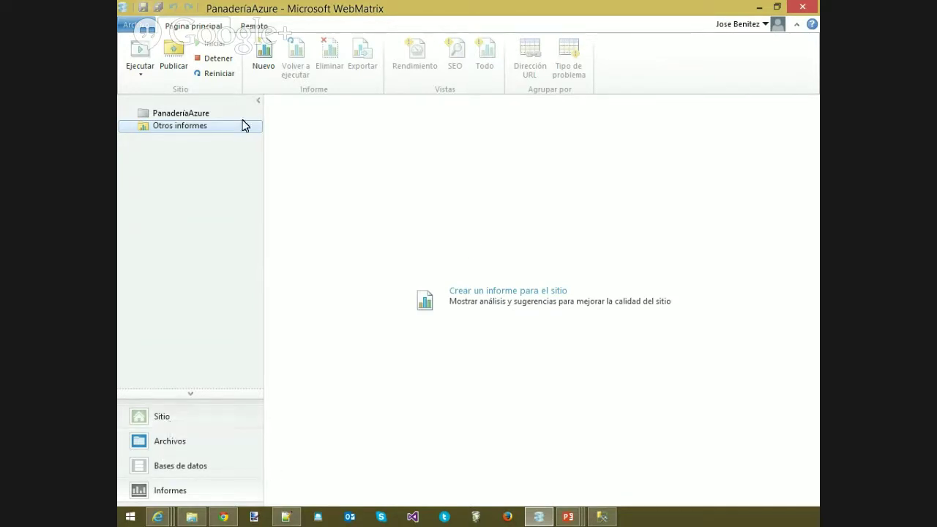
# - Return to the site's Archivos workspace and try to open the NuGet gallery
pyautogui.click(161, 442)
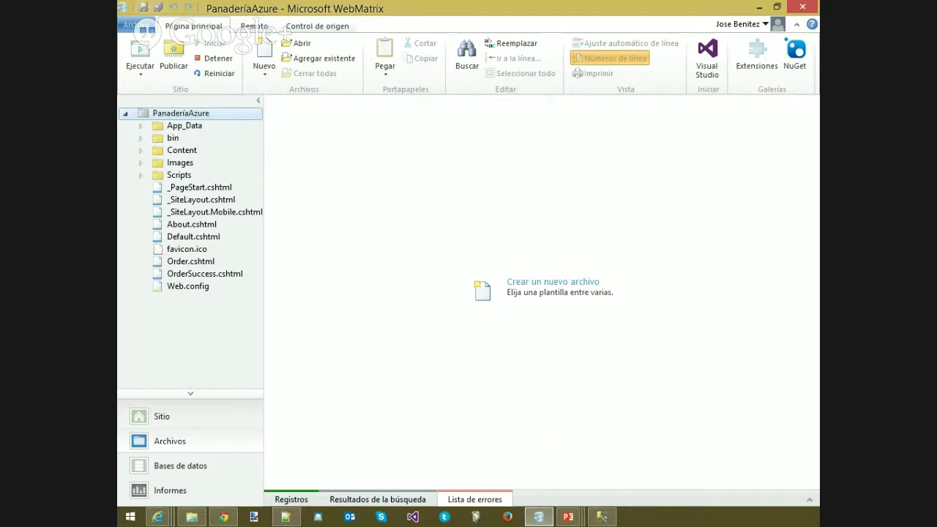
pyautogui.hotkey('alt', 'Tab')
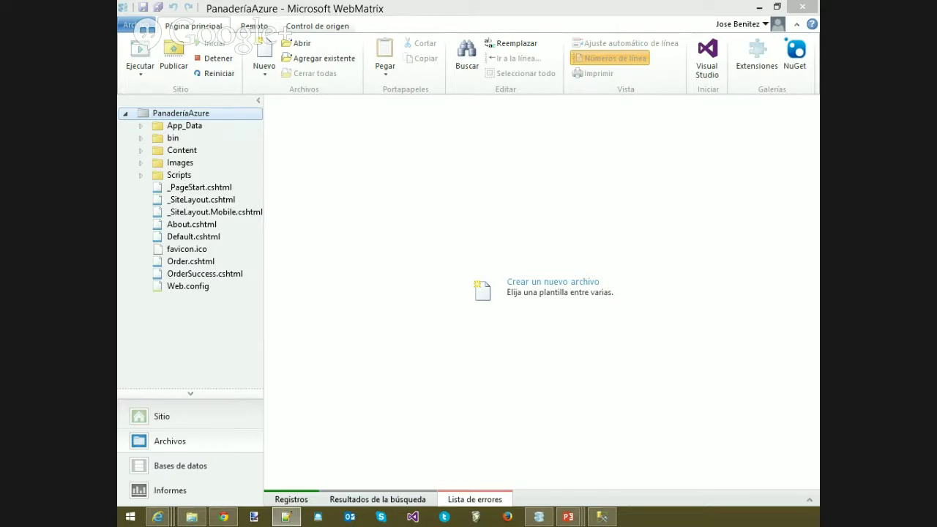
pyautogui.hotkey('alt', 'Tab')
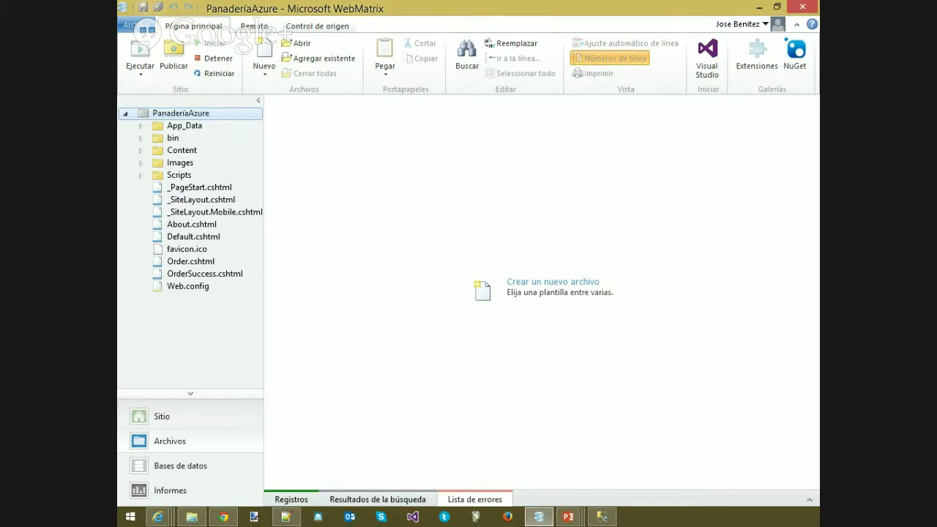
pyautogui.click(794, 57)
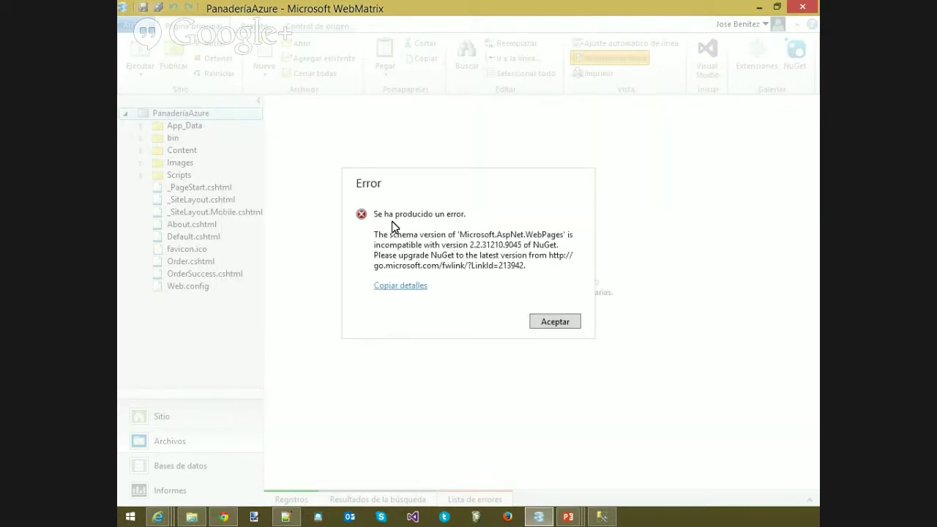
# - Browse the NuGet package gallery with the version filter set to Incluir versión preliminar, and close it without installing anything
pyautogui.click(554, 322)
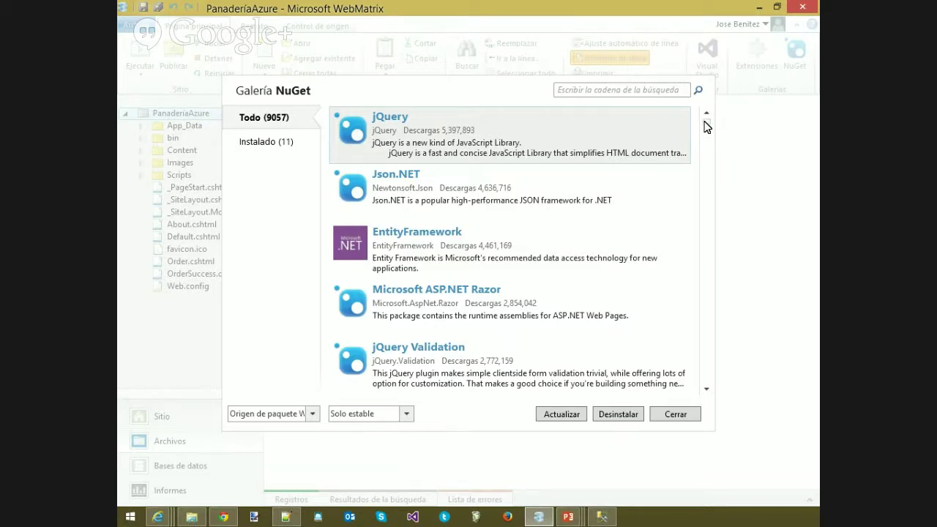
pyautogui.moveTo(707, 126); pyautogui.dragTo(714, 170)
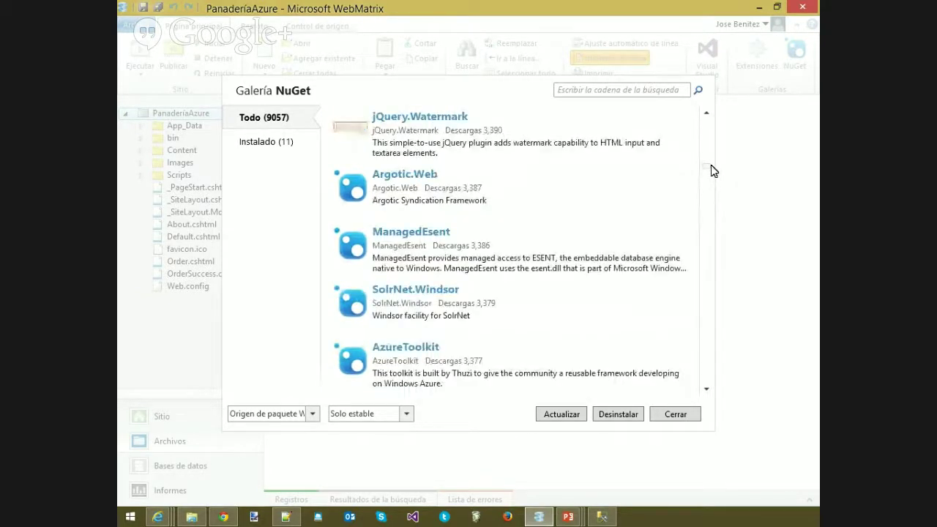
pyautogui.click(407, 414)
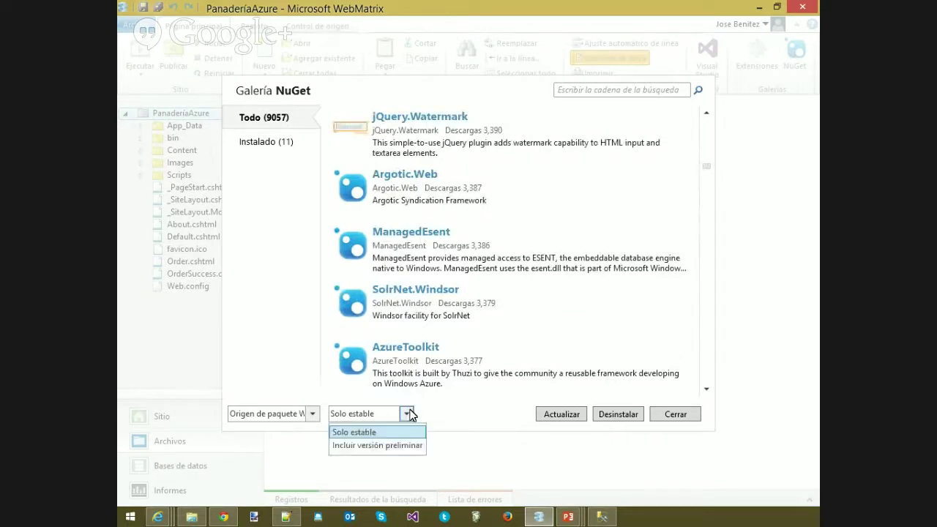
pyautogui.click(378, 446)
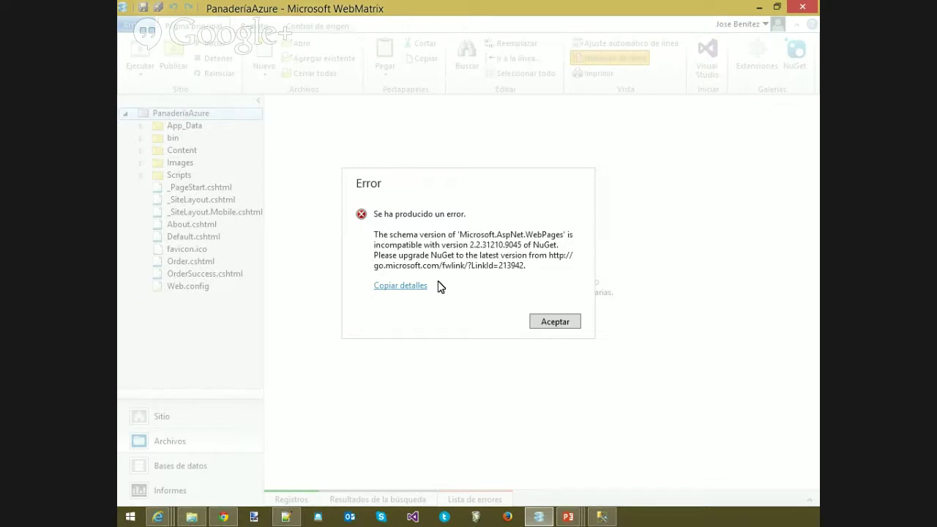
pyautogui.click(554, 323)
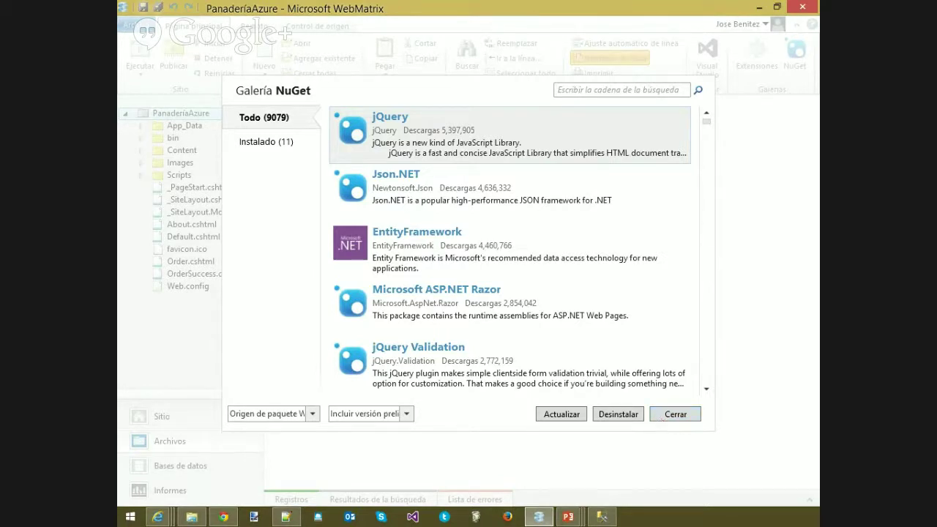
pyautogui.click(680, 415)
pyautogui.click(573, 330)
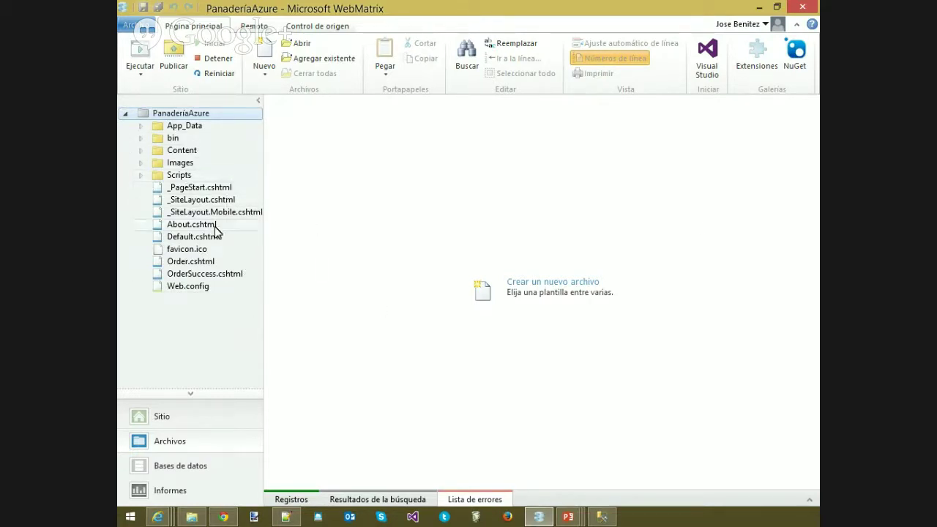
# - Open Default.cshtml and examine its code from the bakery database query to the product list markup
pyautogui.click(200, 241)
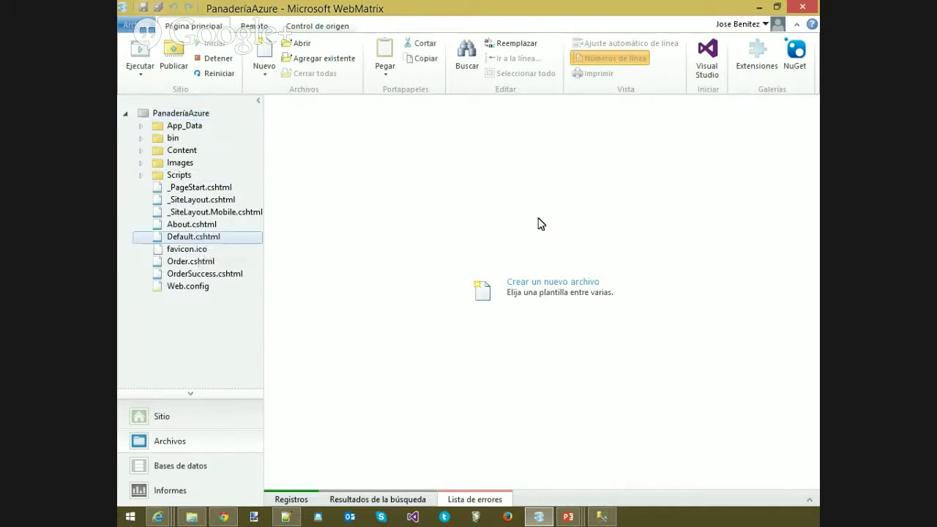
pyautogui.doubleClick(147, 238)
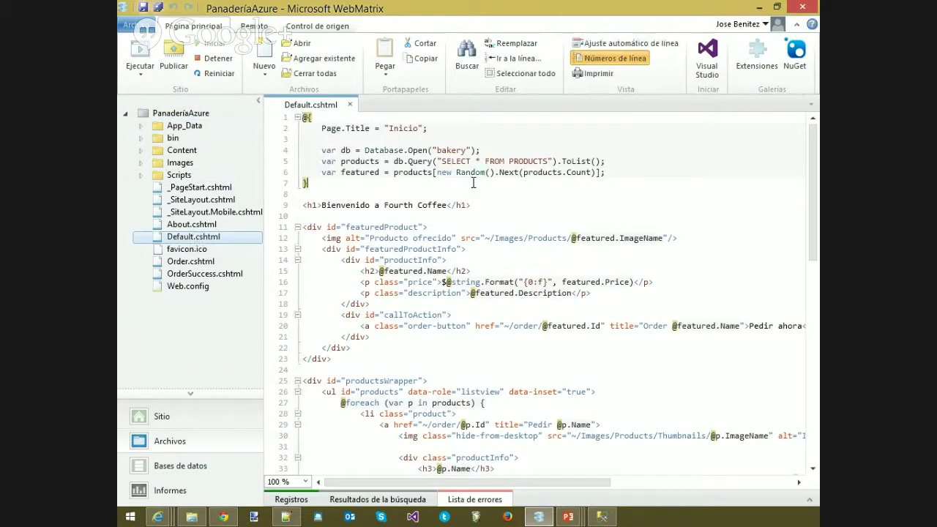
pyautogui.scroll(-2, 481, 204)
pyautogui.scroll(2, 481, 204)
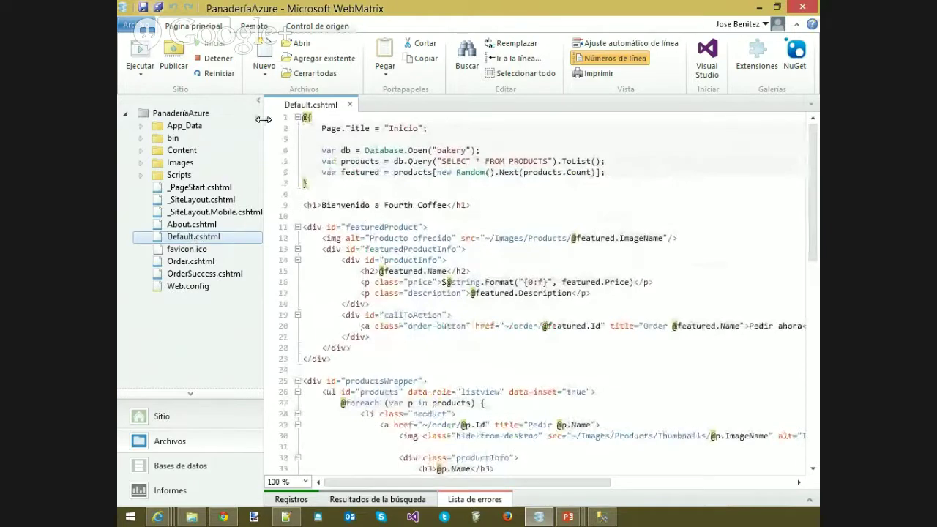
pyautogui.click(408, 172)
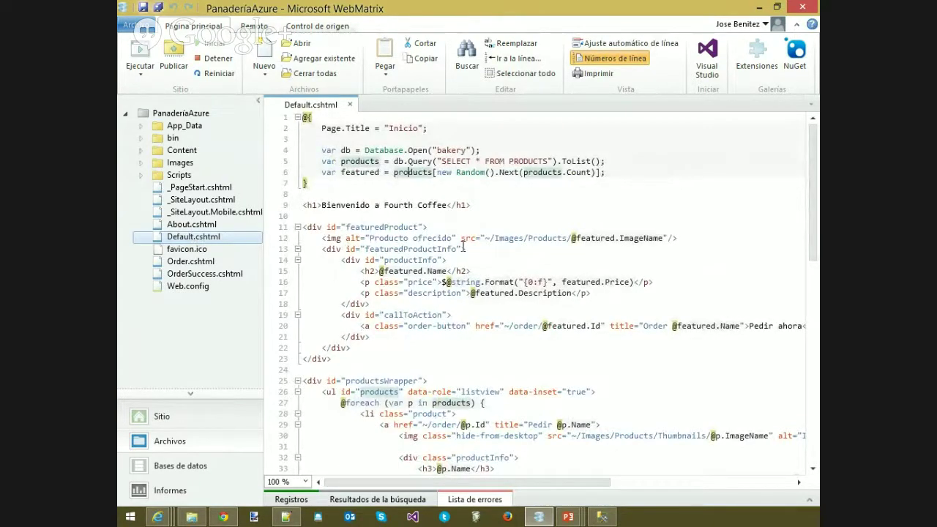
pyautogui.scroll(-2, 464, 248)
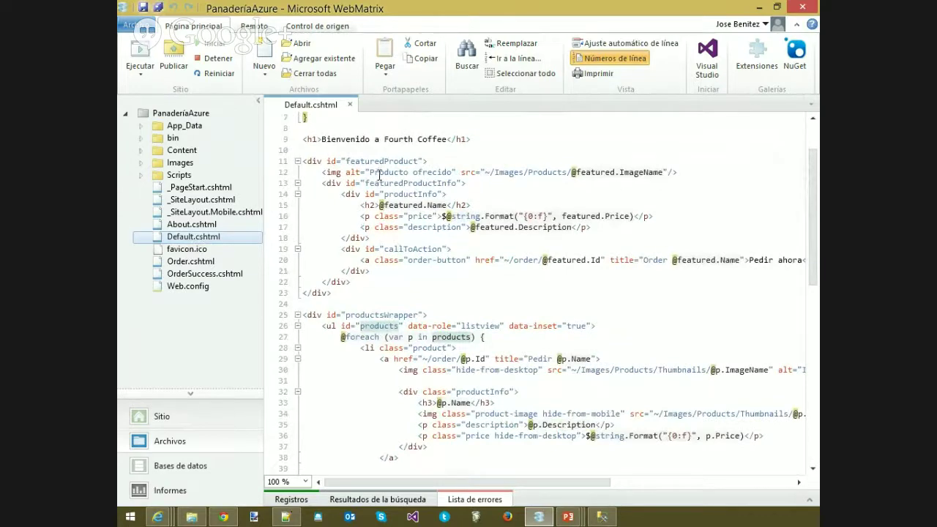
pyautogui.scroll(-3, 426, 205)
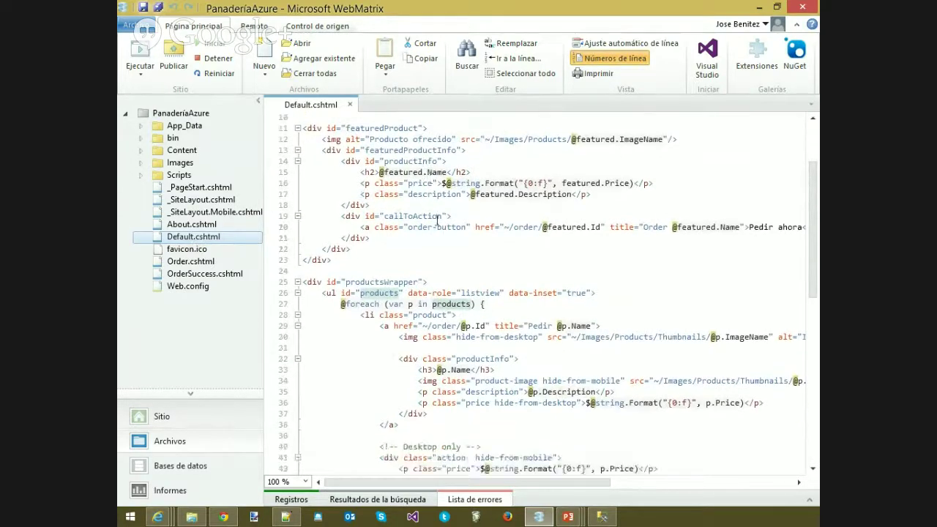
pyautogui.scroll(-3, 356, 228)
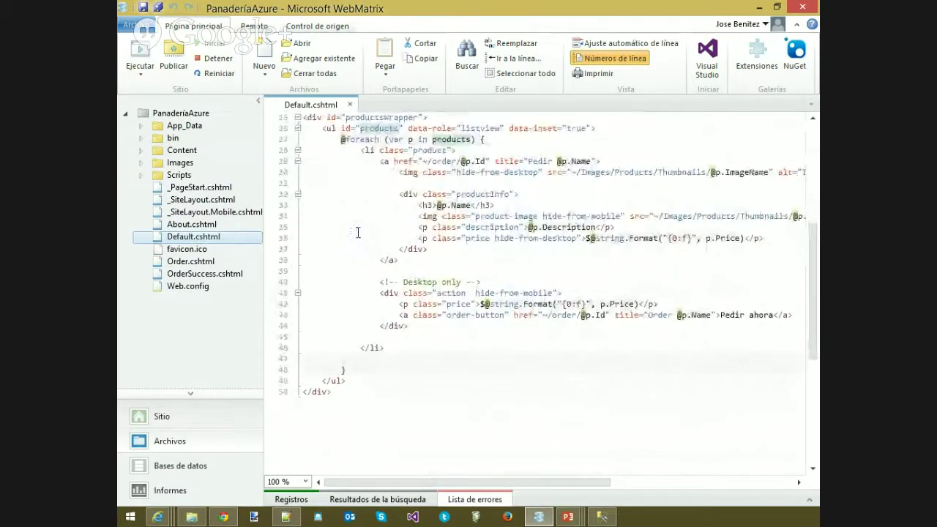
pyautogui.scroll(8, 394, 236)
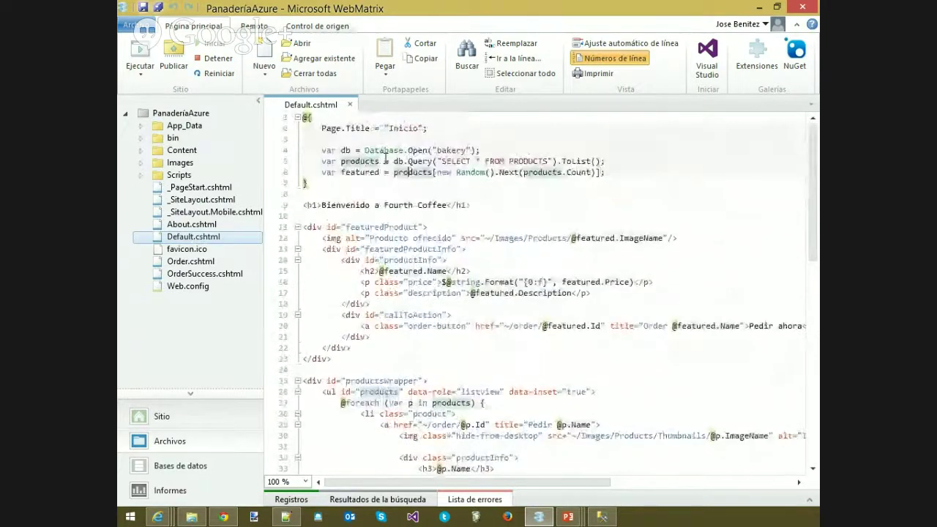
# - Run the site in the browser and open the order page for Cupcakes from its product list
pyautogui.click(142, 57)
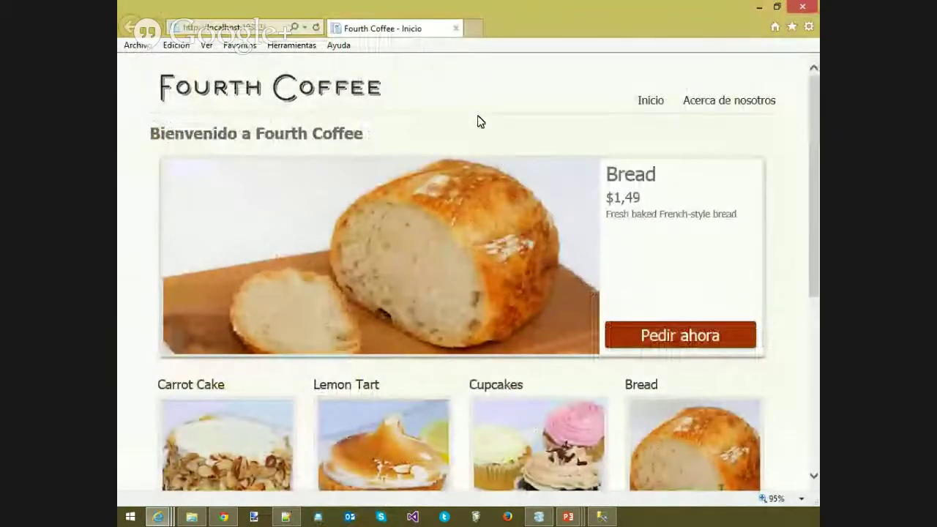
pyautogui.scroll(-1, 473, 135)
pyautogui.scroll(-1, 488, 182)
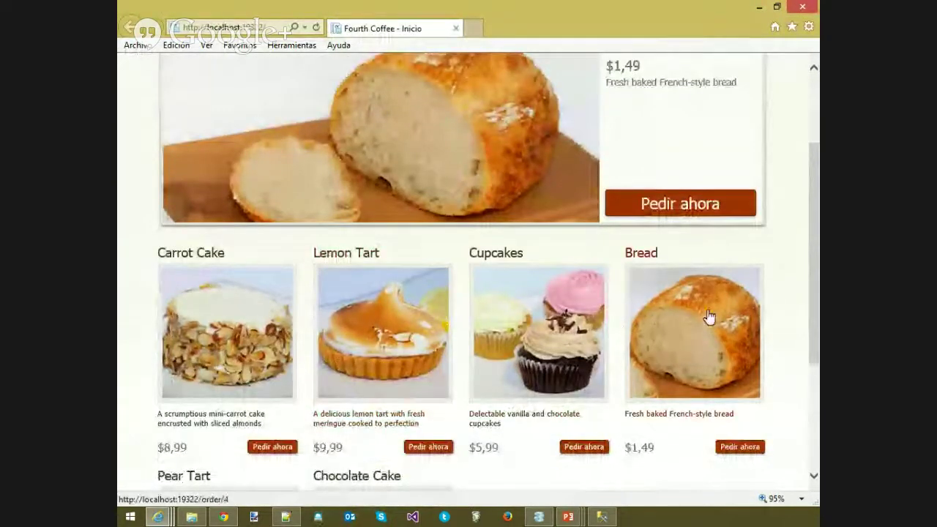
pyautogui.click(536, 328)
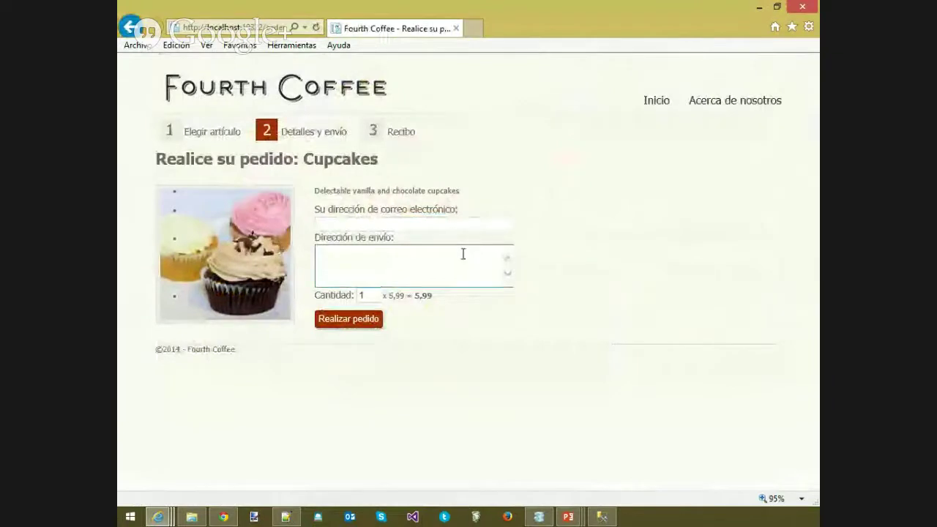
# - Return to the Fourth Coffee home page, look over its product list, and reload the page to check the featured product
pyautogui.click(661, 102)
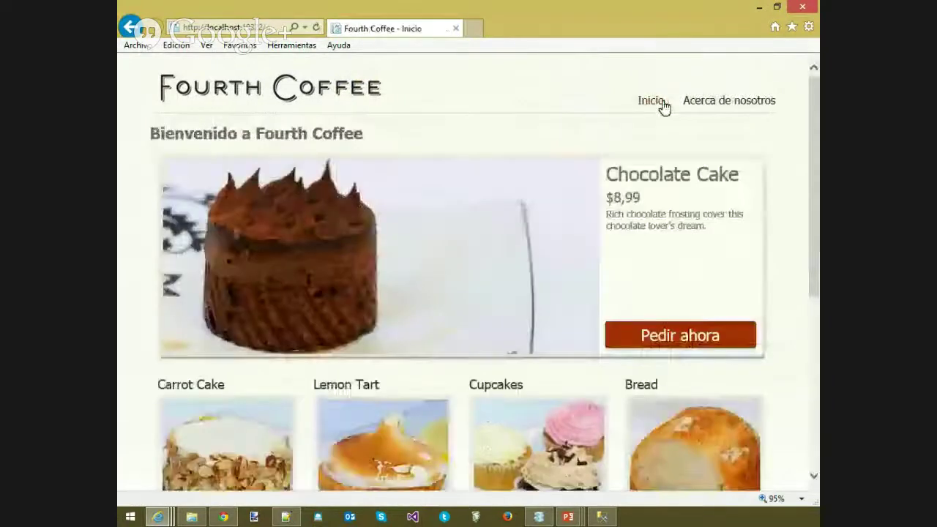
pyautogui.scroll(-1, 491, 146)
pyautogui.scroll(-2, 492, 148)
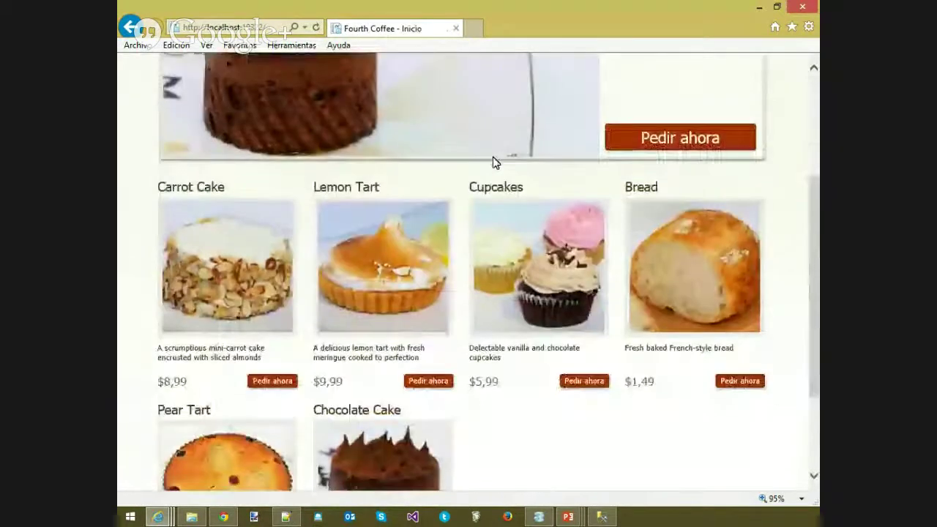
pyautogui.scroll(-2, 498, 193)
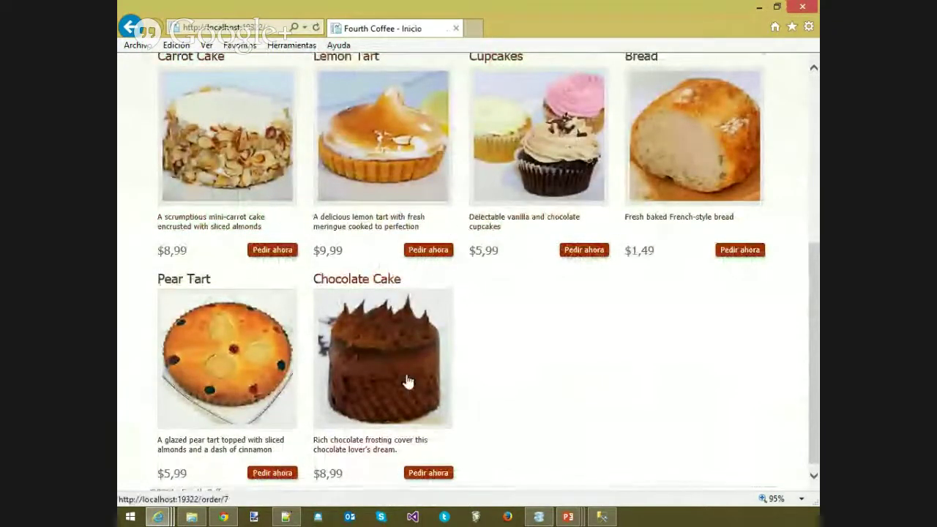
pyautogui.scroll(5, 449, 318)
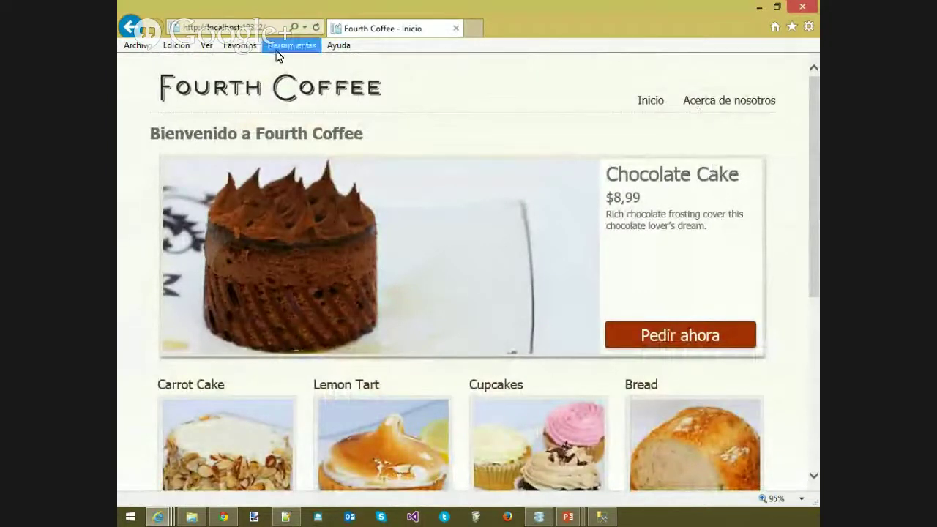
pyautogui.click(318, 28)
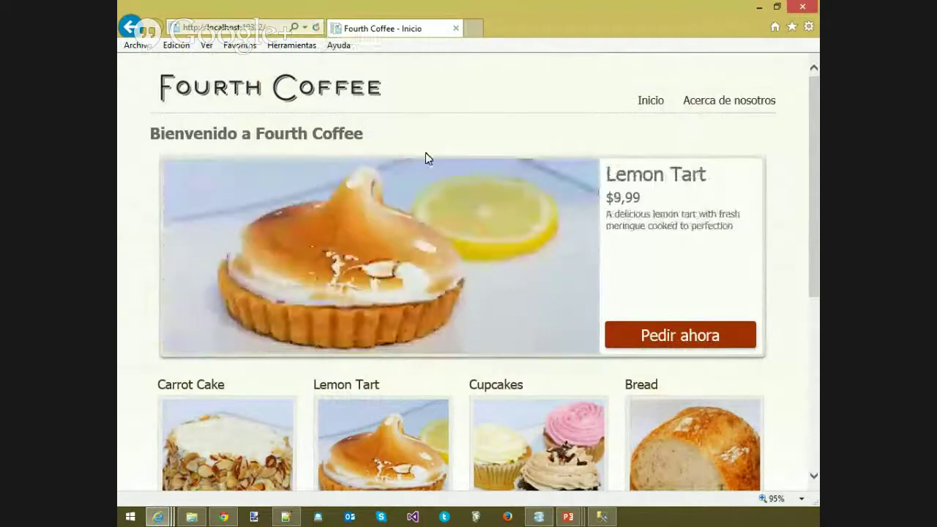